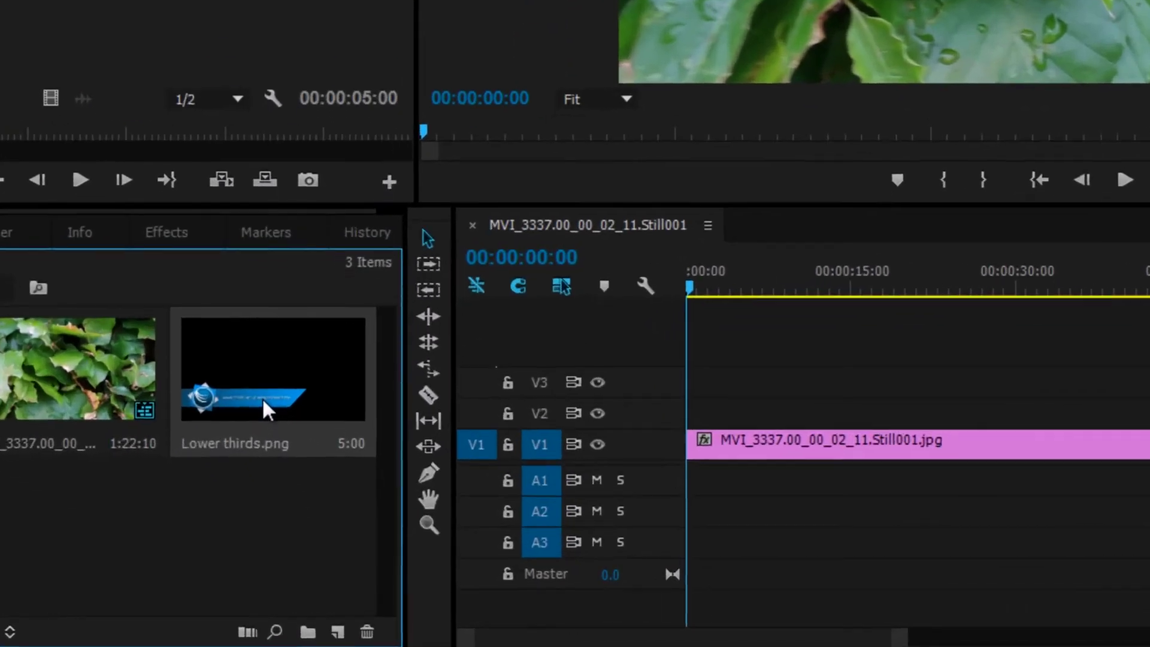
Place Lower thirds.png on V2 above the leaf clip and add Cross Dissolves at both ends
drag(263, 401, 745, 426)
click(295, 233)
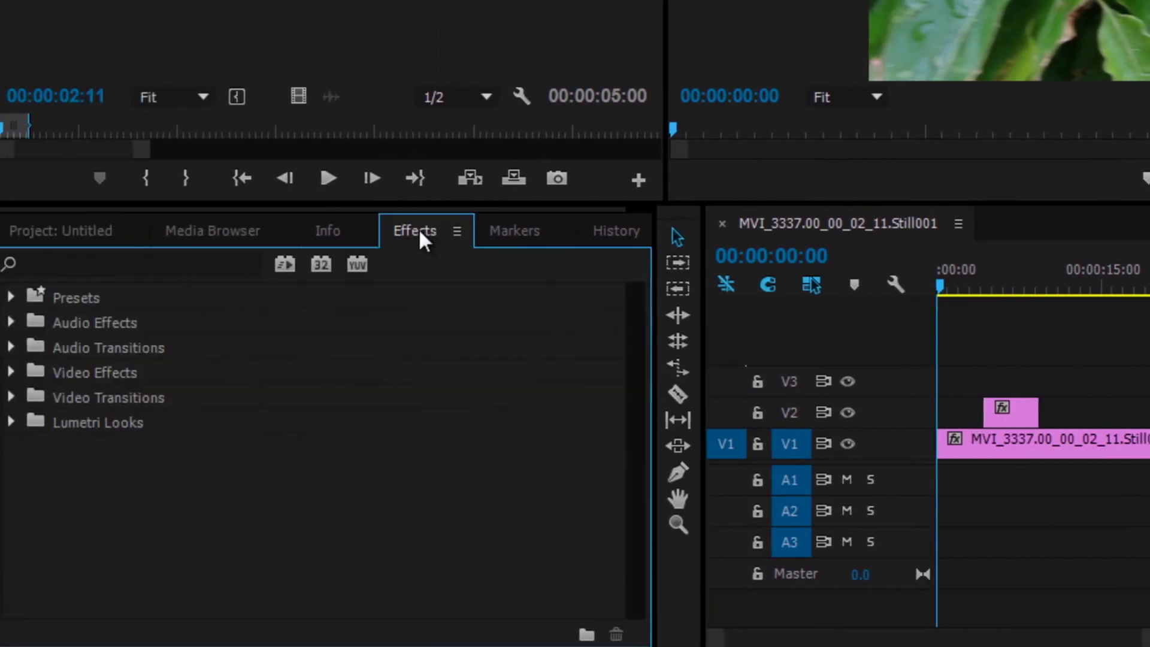
click(12, 397)
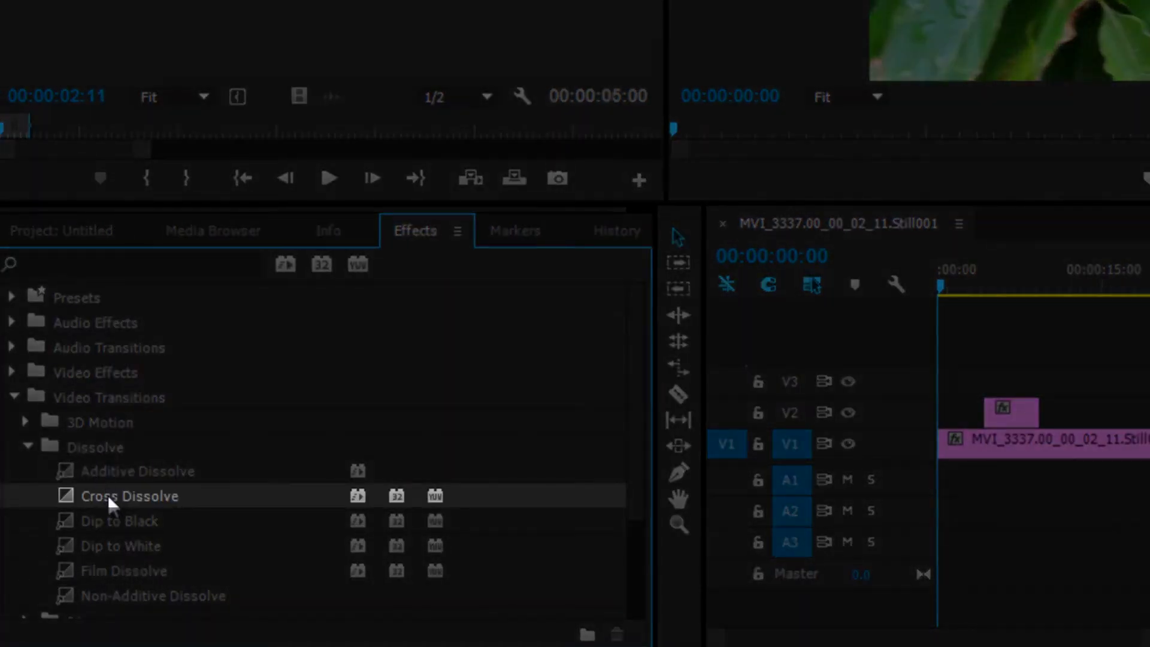
mouse_move(110, 502)
mouse_down()
mouse_move(431, 458)
mouse_move(985, 413)
mouse_up()
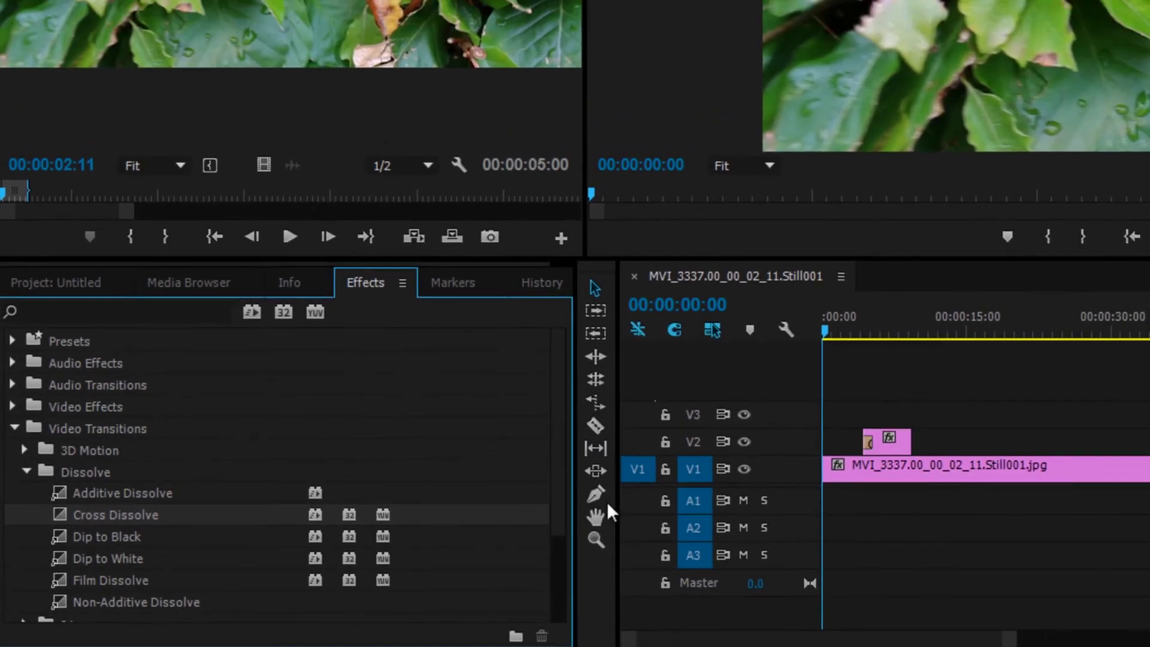
drag(110, 513, 859, 416)
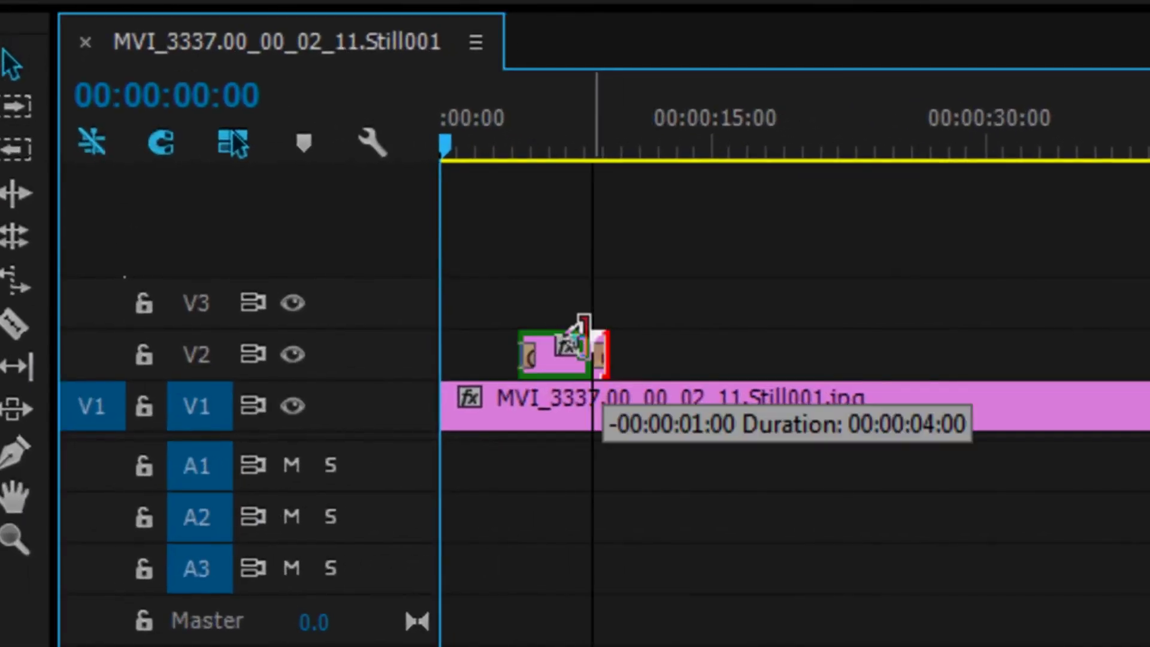
drag(575, 329, 569, 327)
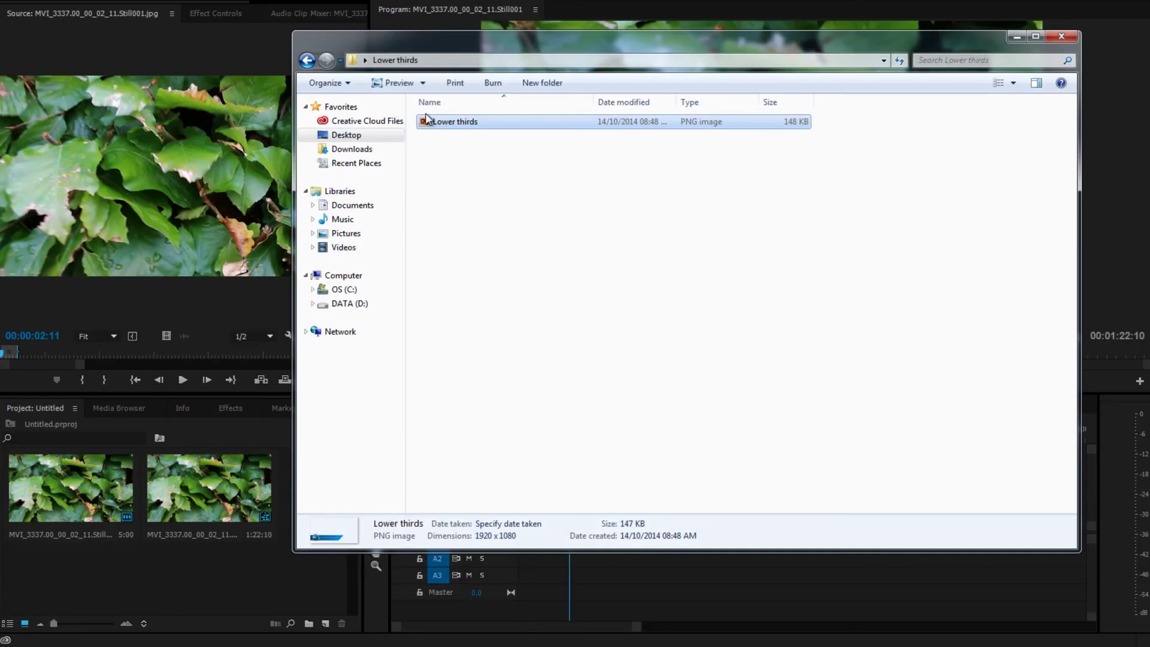
Bring the Lower thirds image in from its folder and drop it on V2 at 00:00:08:09
drag(429, 122, 290, 469)
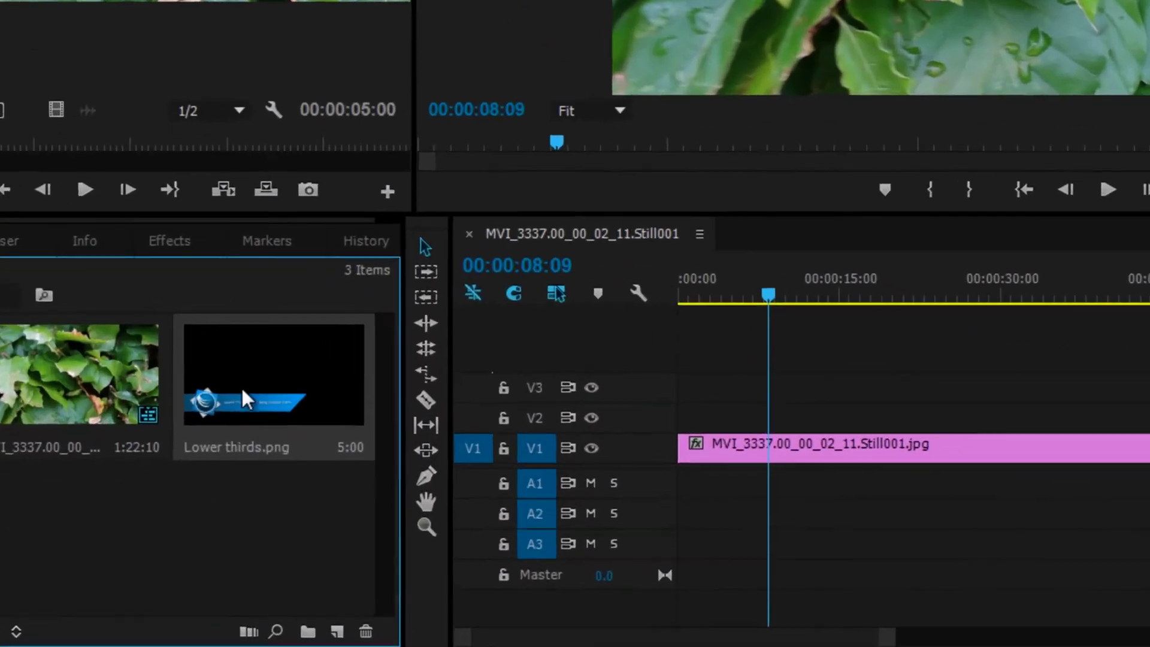
drag(281, 495, 449, 474)
drag(563, 353, 774, 418)
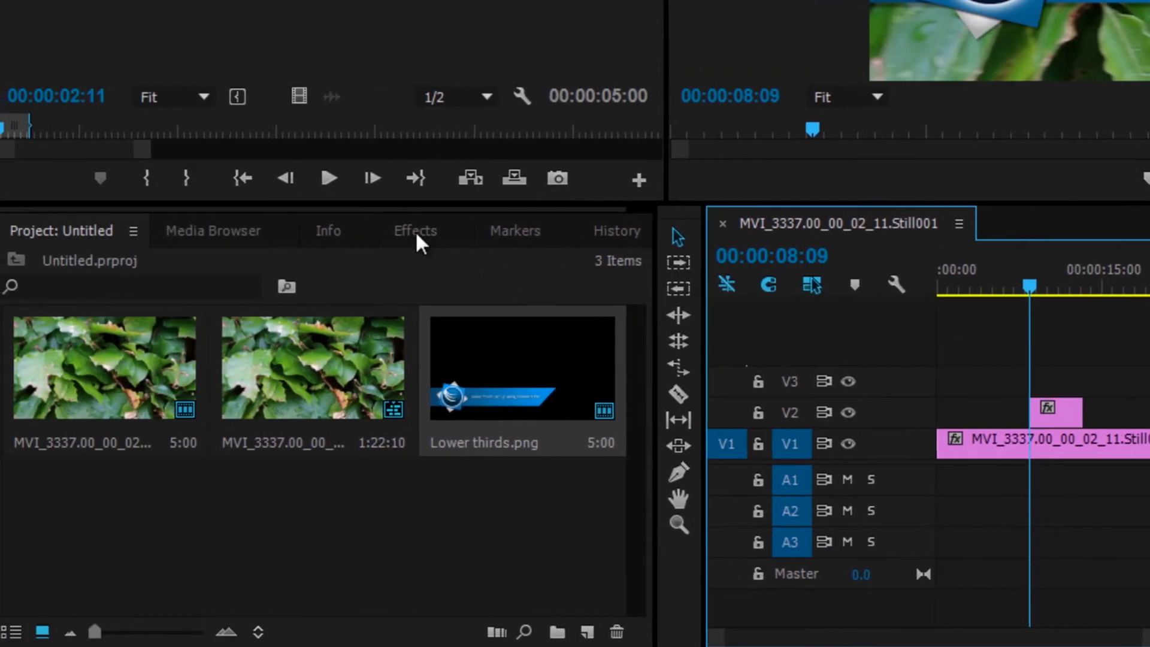
Search the effects for 'lin' and apply Linear Wipe to the Lower thirds clip
click(253, 230)
drag(90, 260, 3, 267)
text(li)
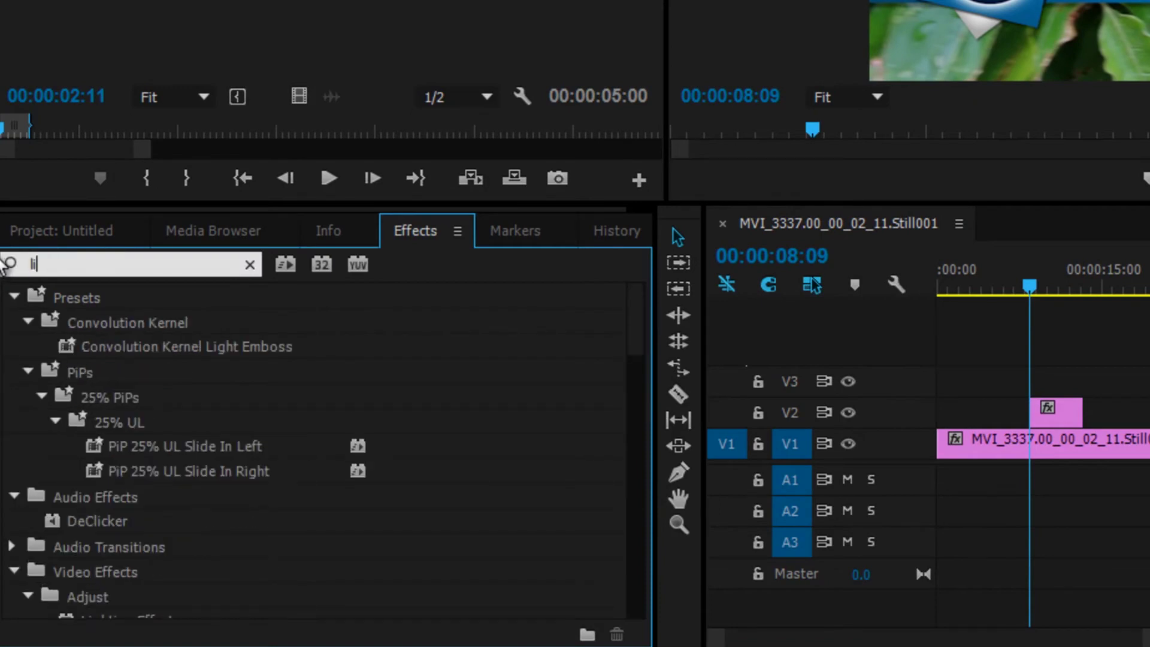
text(n)
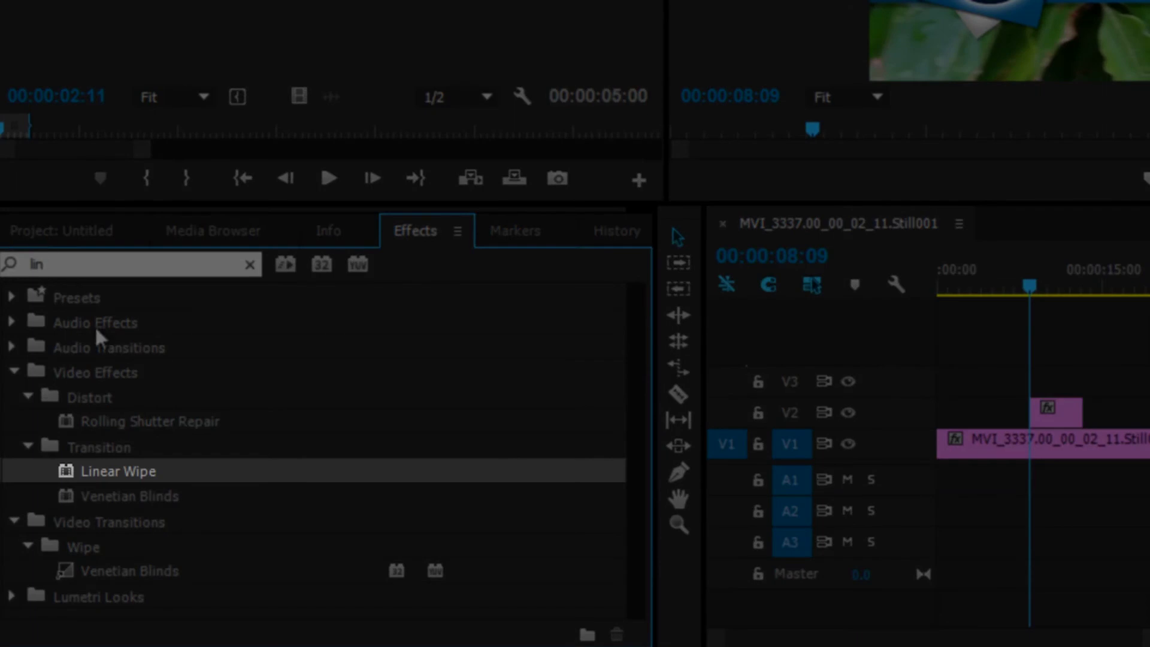
drag(110, 470, 1054, 413)
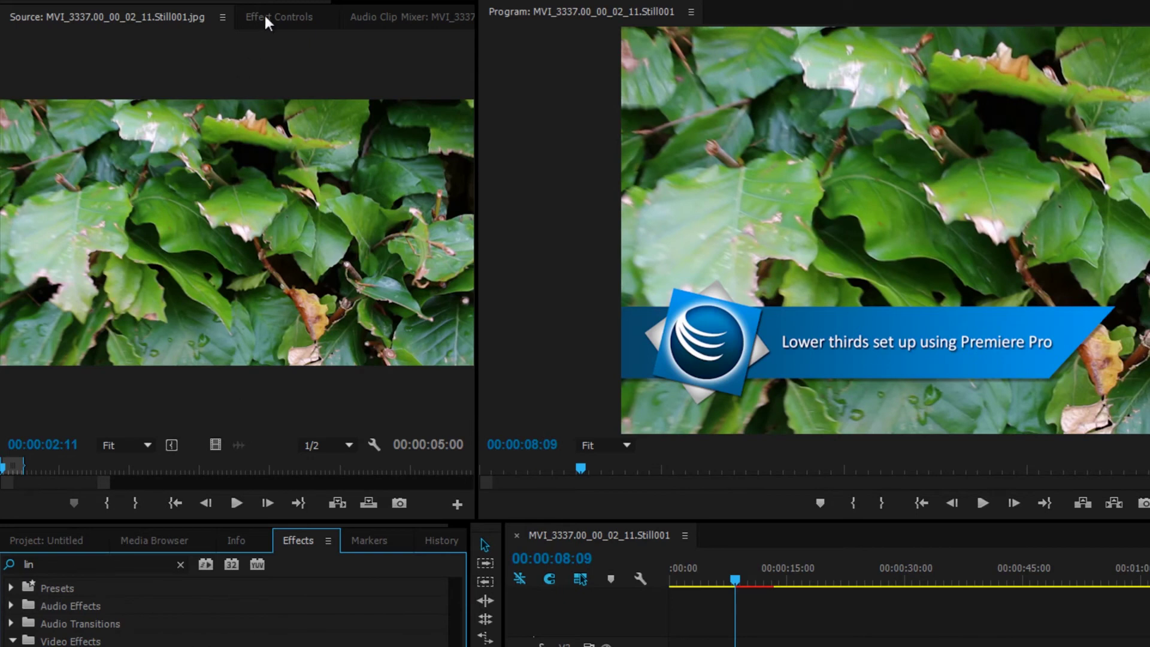
In Effect Controls, set Linear Wipe's Wipe Angle to -228 and Feather to 100
click(267, 22)
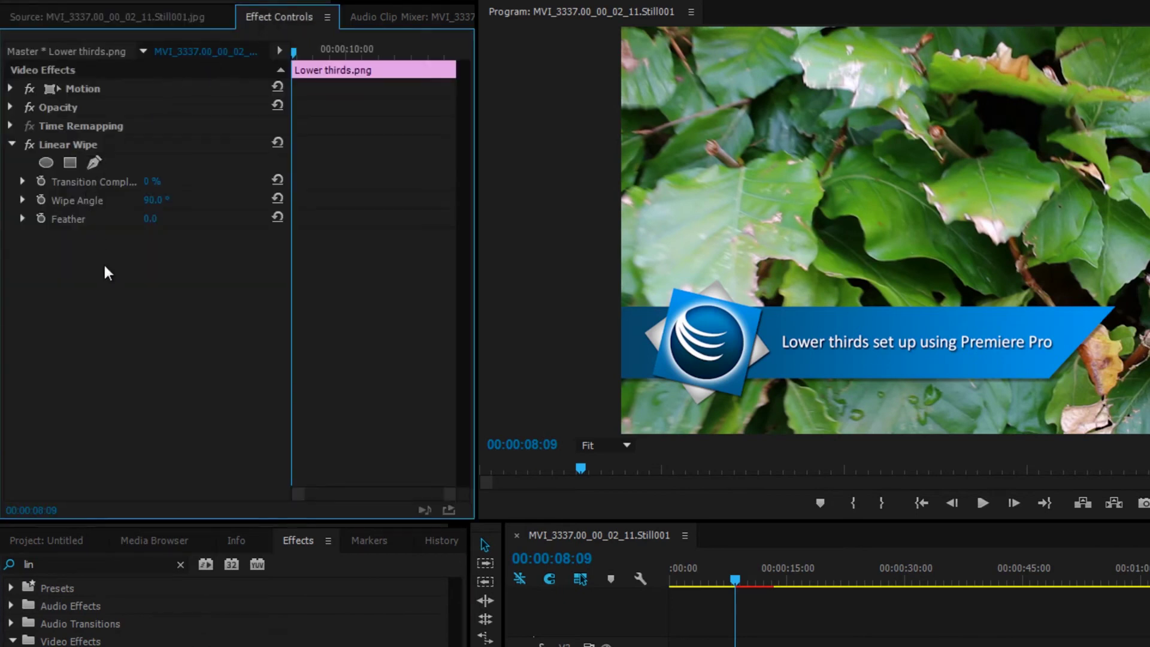
click(146, 201)
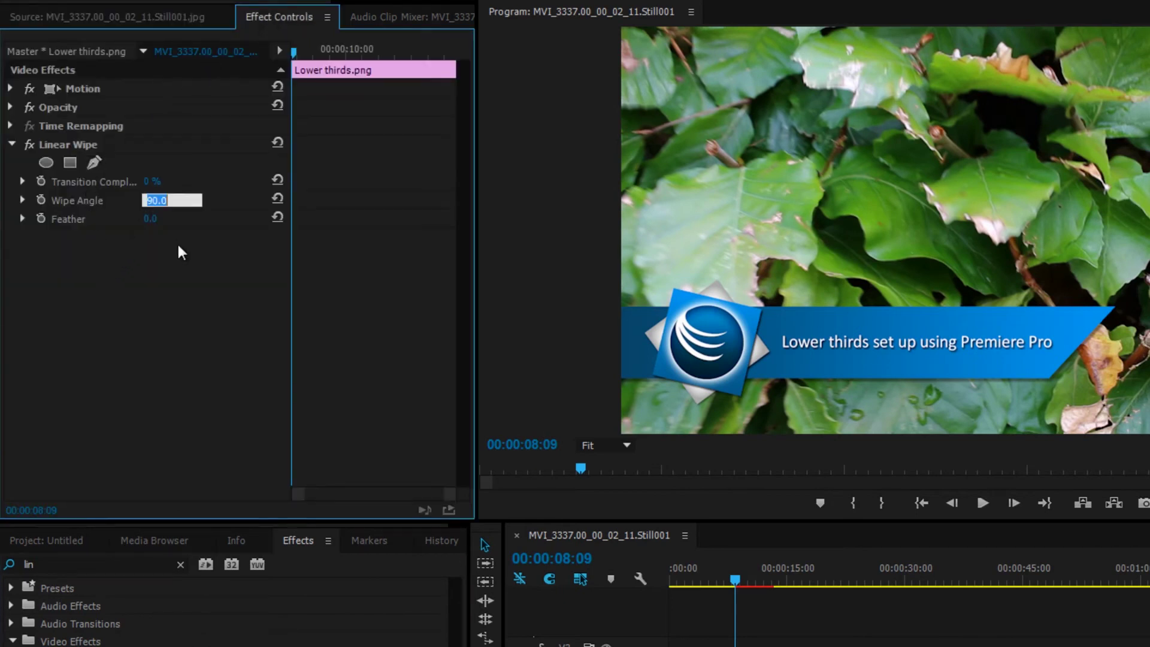
text(-228)
key(Return)
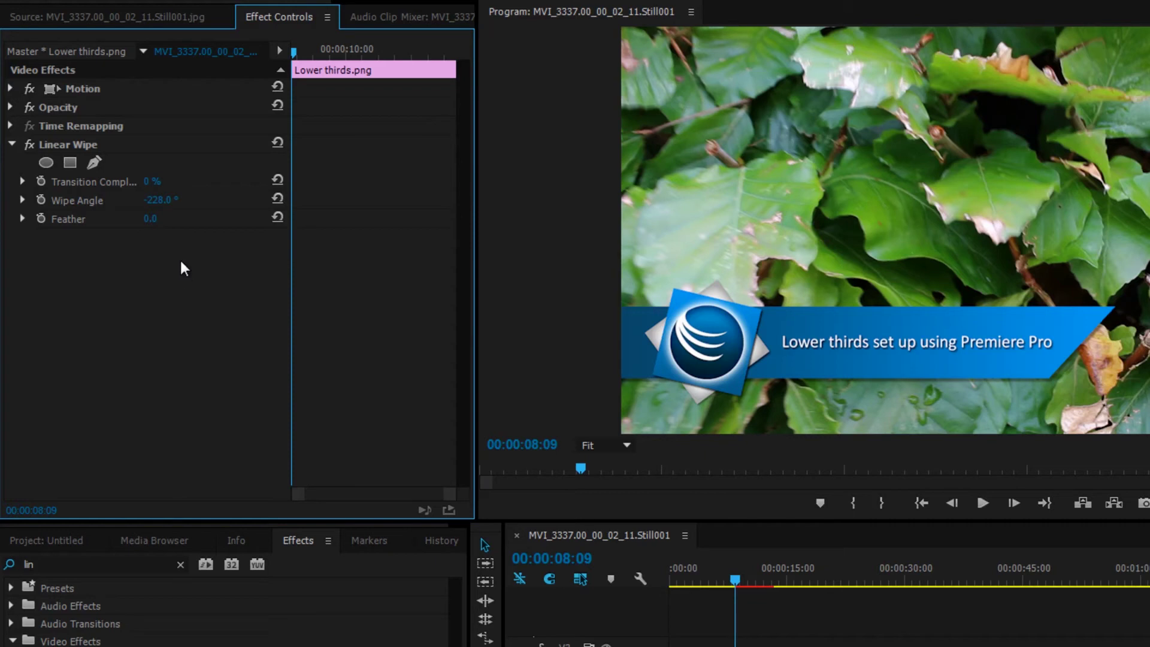
click(150, 220)
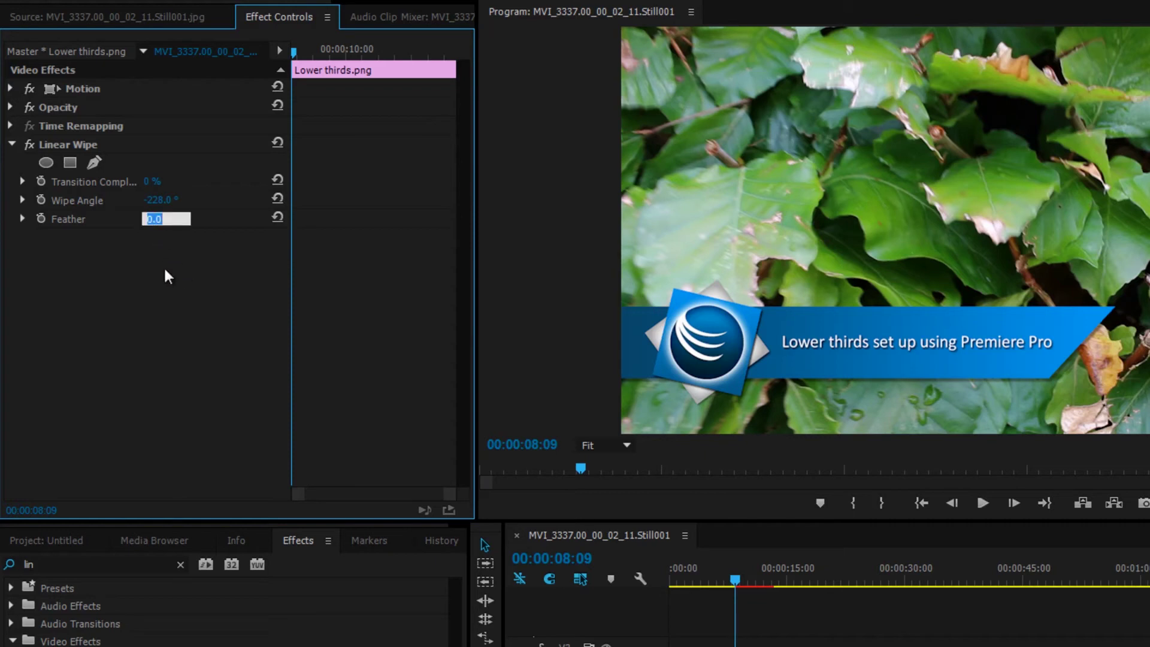
text(100)
key(Return)
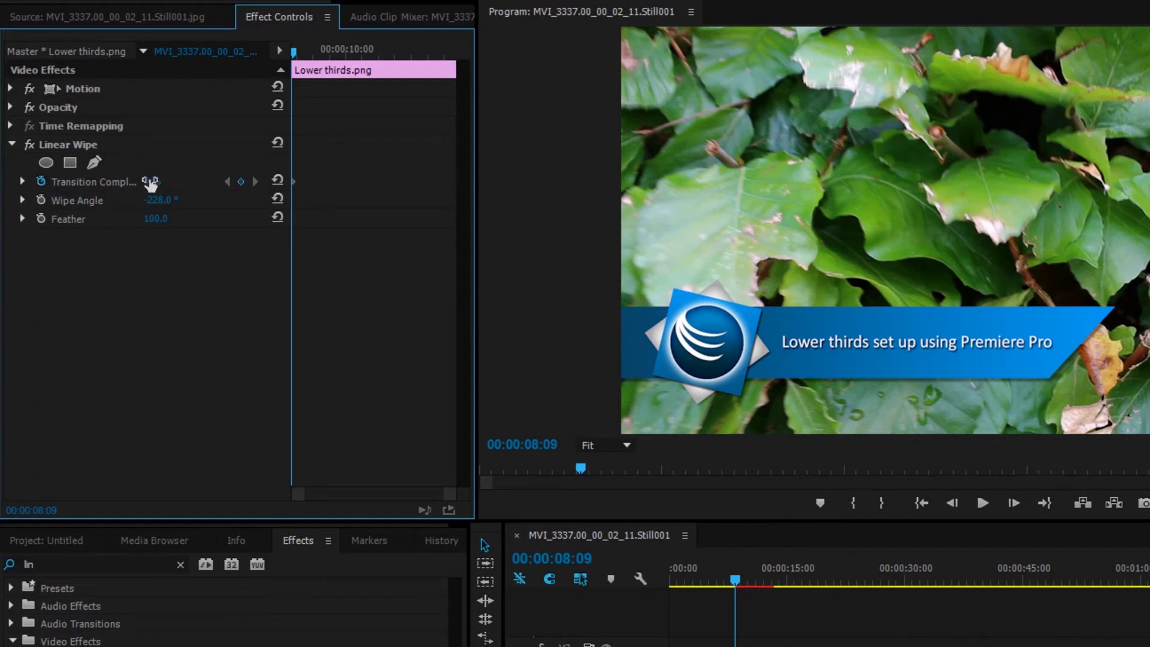
Keyframe Transition Completion at 0% near 00:00:09:20, then preview the wipe from 00:00:08:09
drag(150, 184, 297, 196)
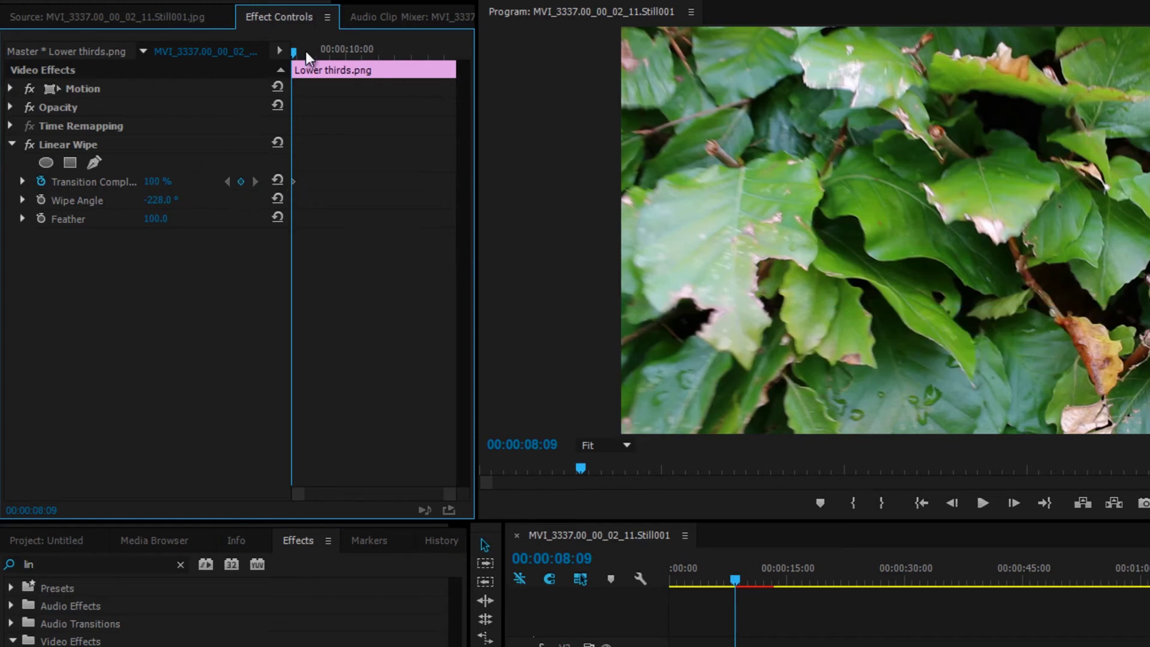
drag(298, 50, 342, 51)
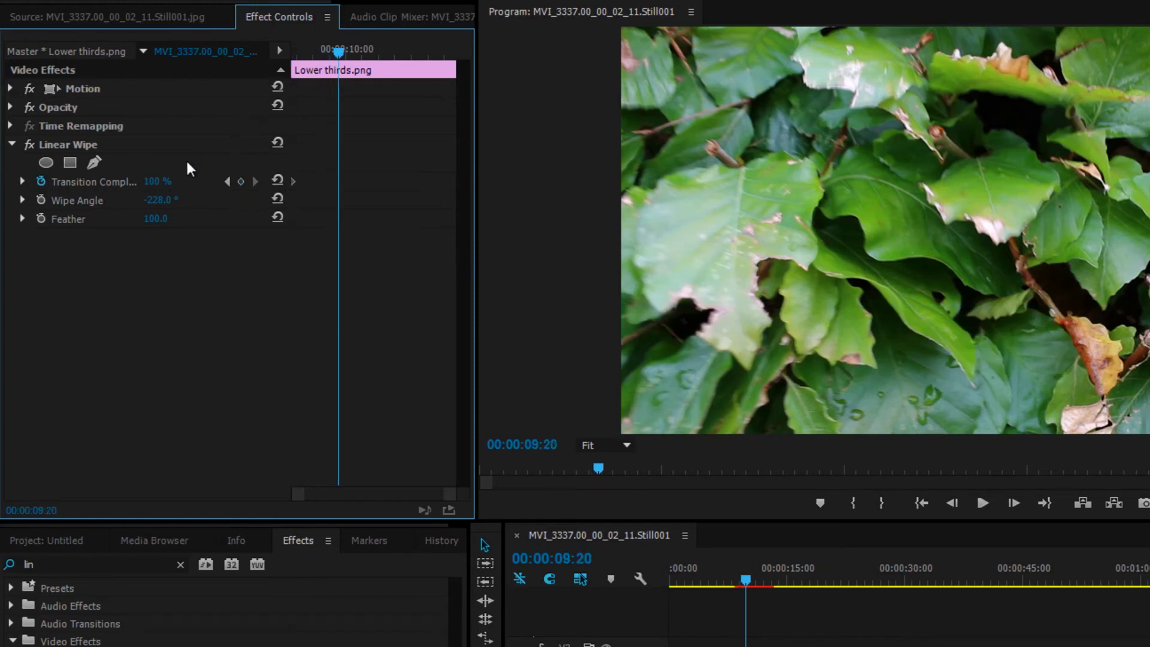
click(157, 183)
key(Return)
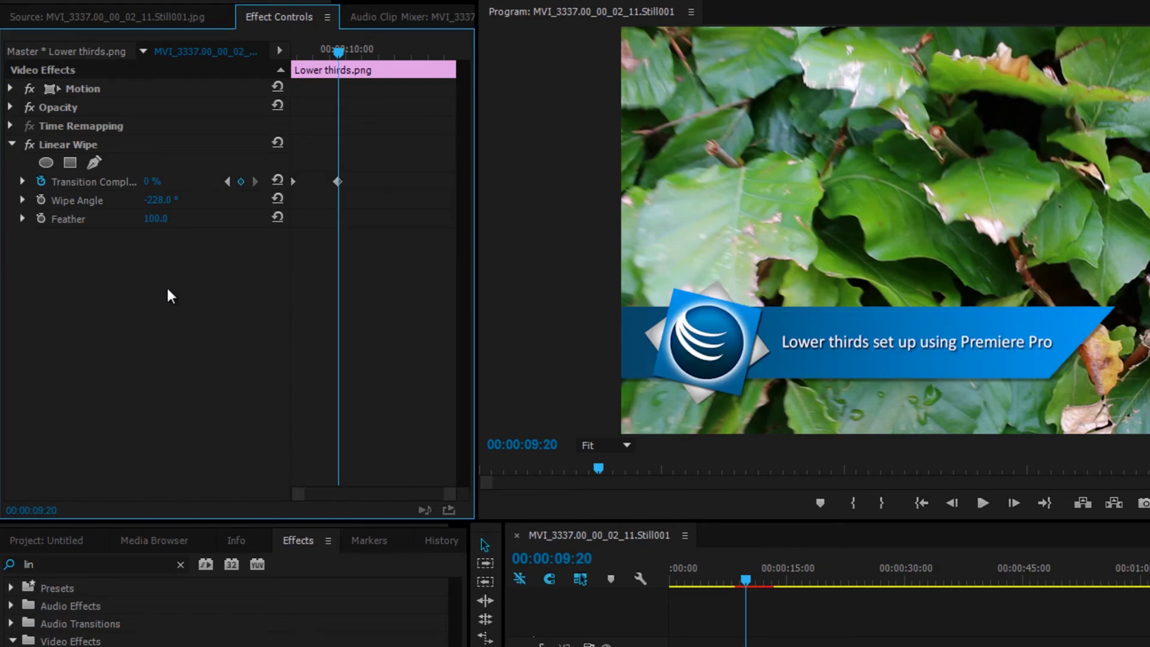
drag(336, 53, 294, 59)
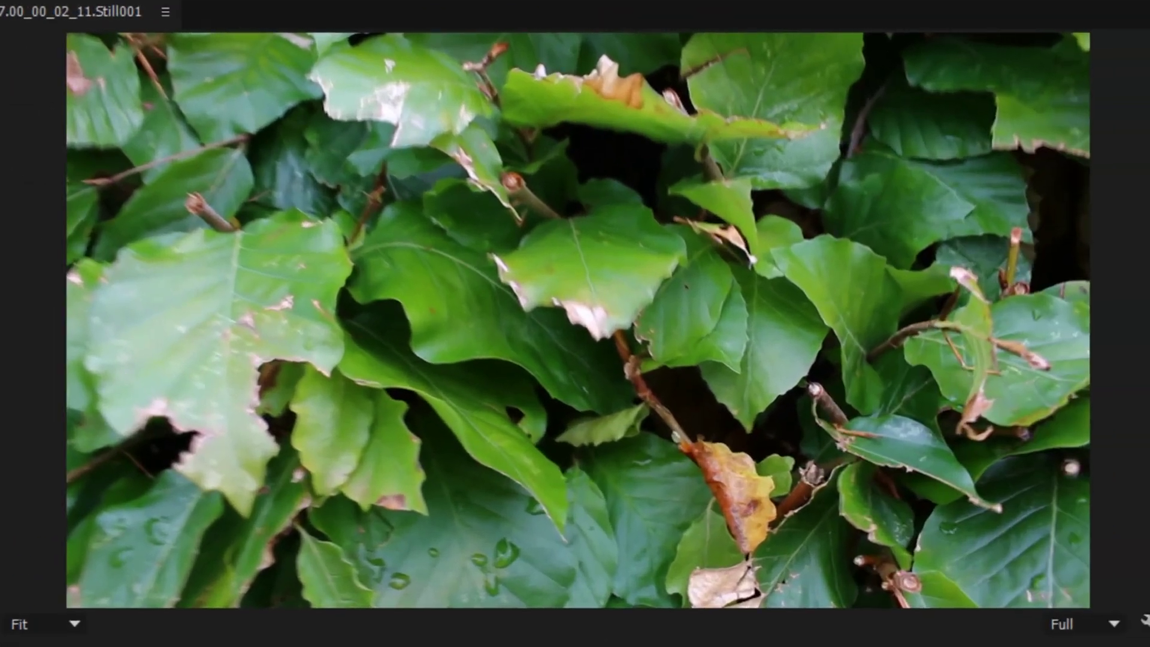
key(space)
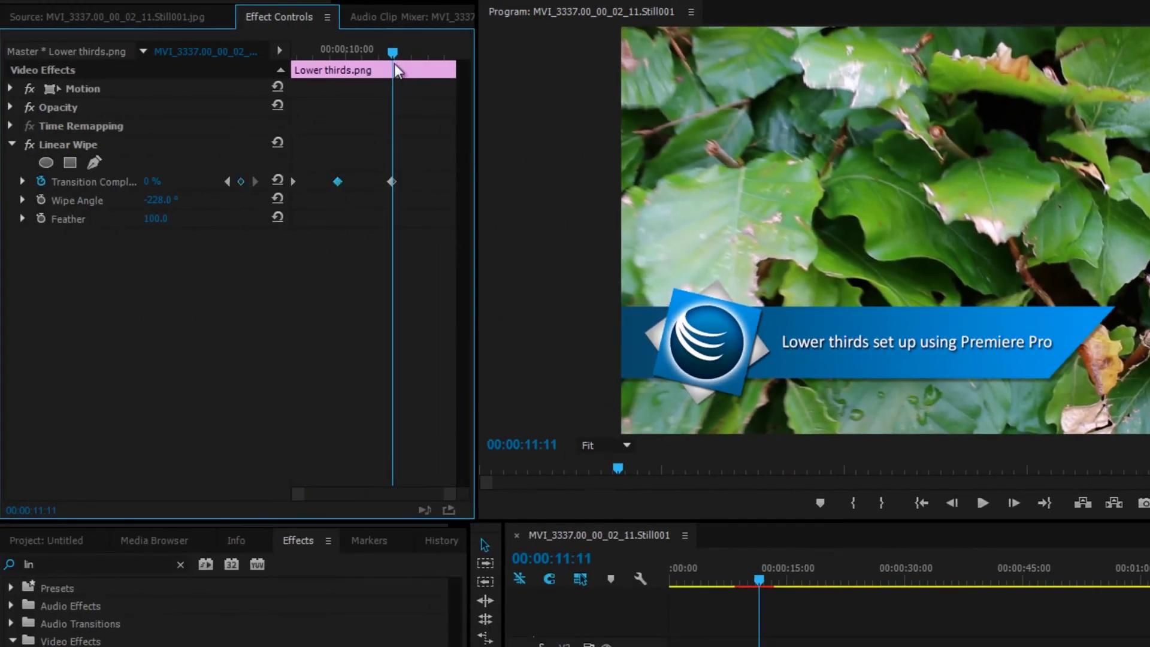
Set Transition Completion to 100% at the end of the lower-third clip
drag(393, 56, 455, 63)
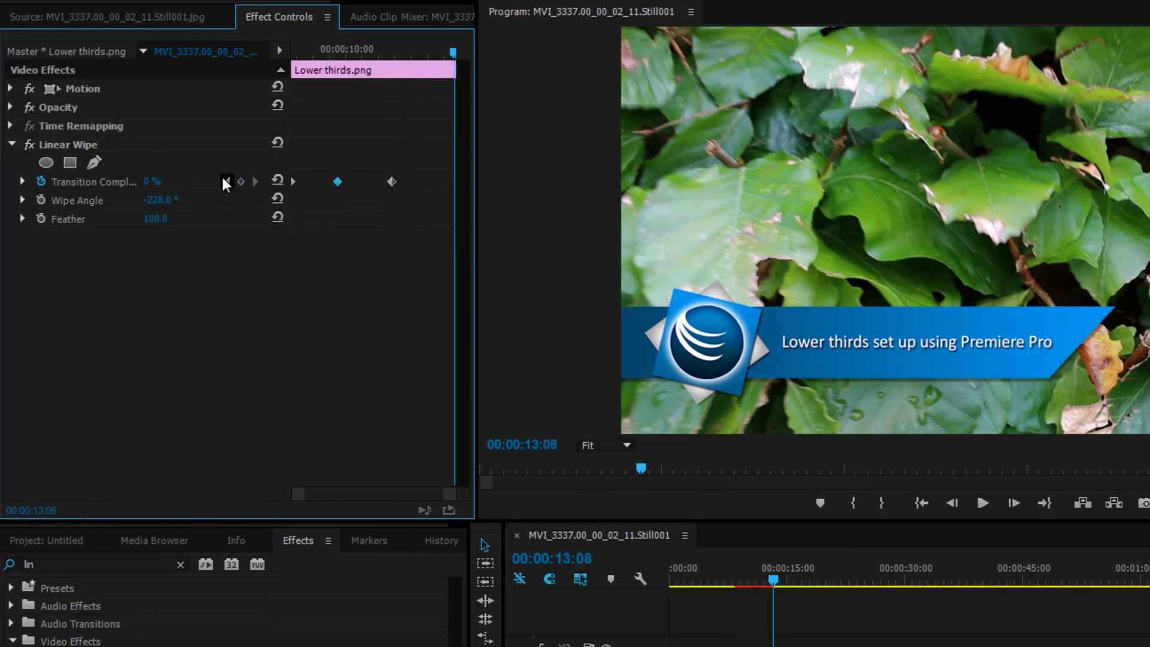
click(153, 183)
text(100)
key(Return)
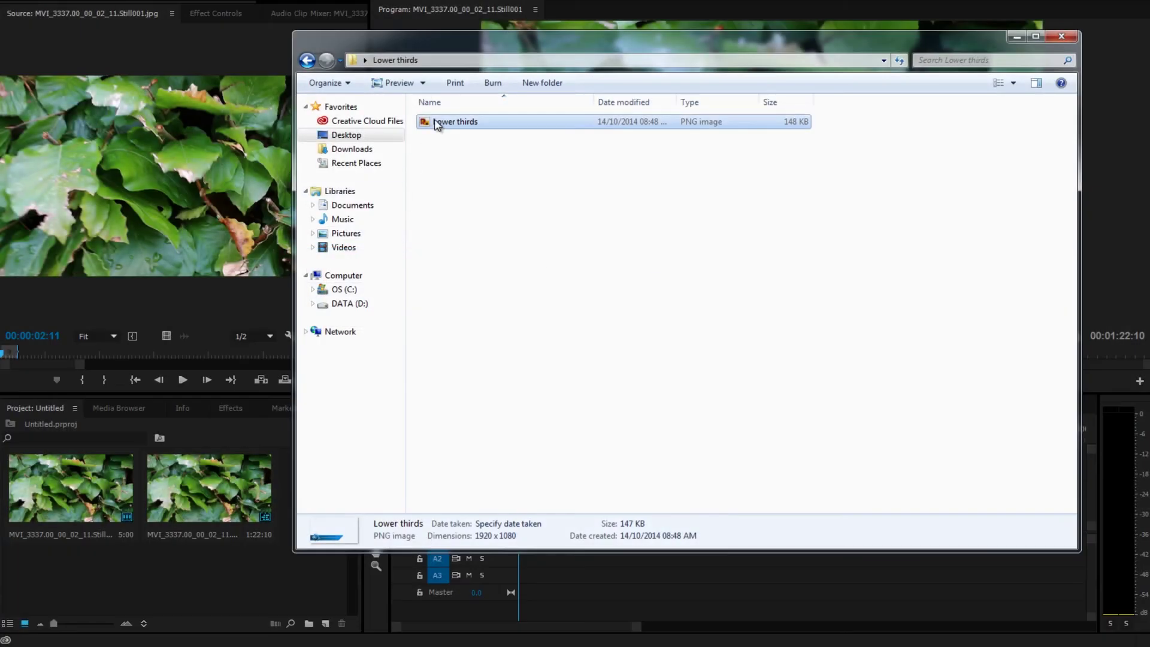
Import Lower thirds.png into the project, place it on V2 above the footage, and select it in Effect Controls
drag(436, 123, 286, 494)
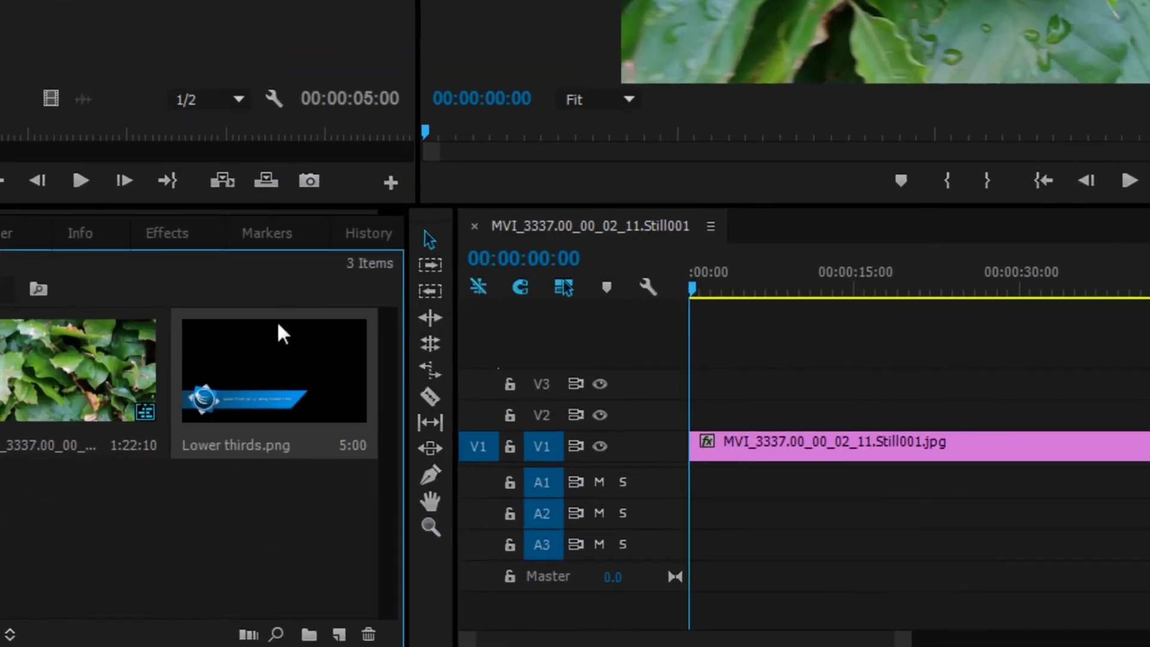
drag(278, 377, 767, 437)
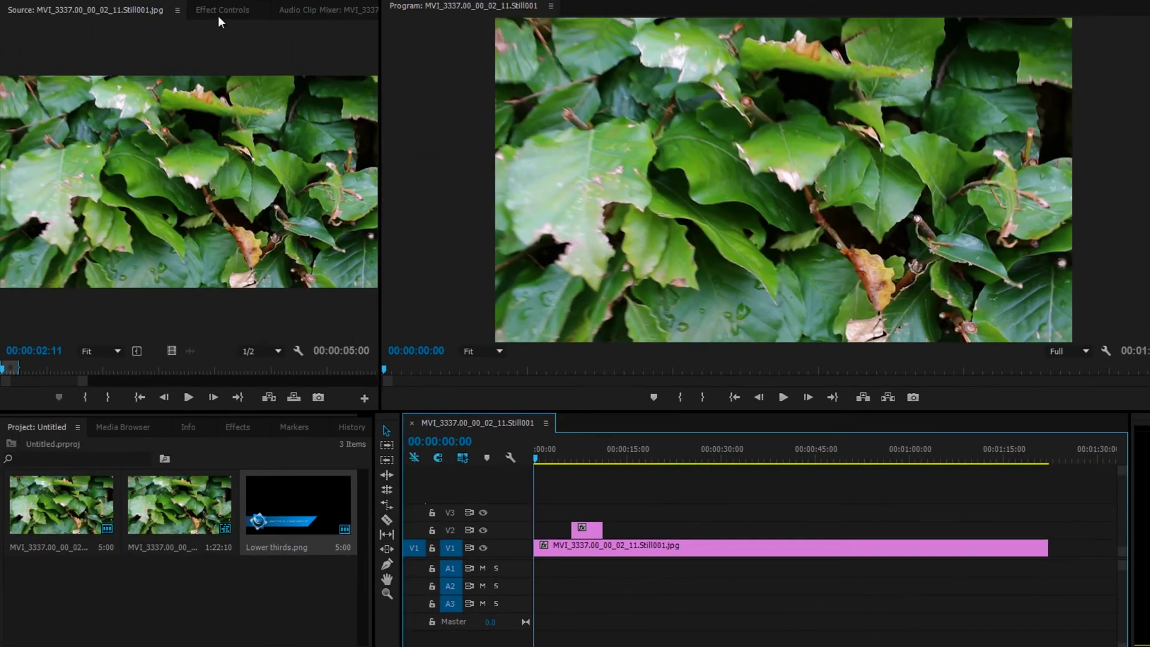
click(217, 9)
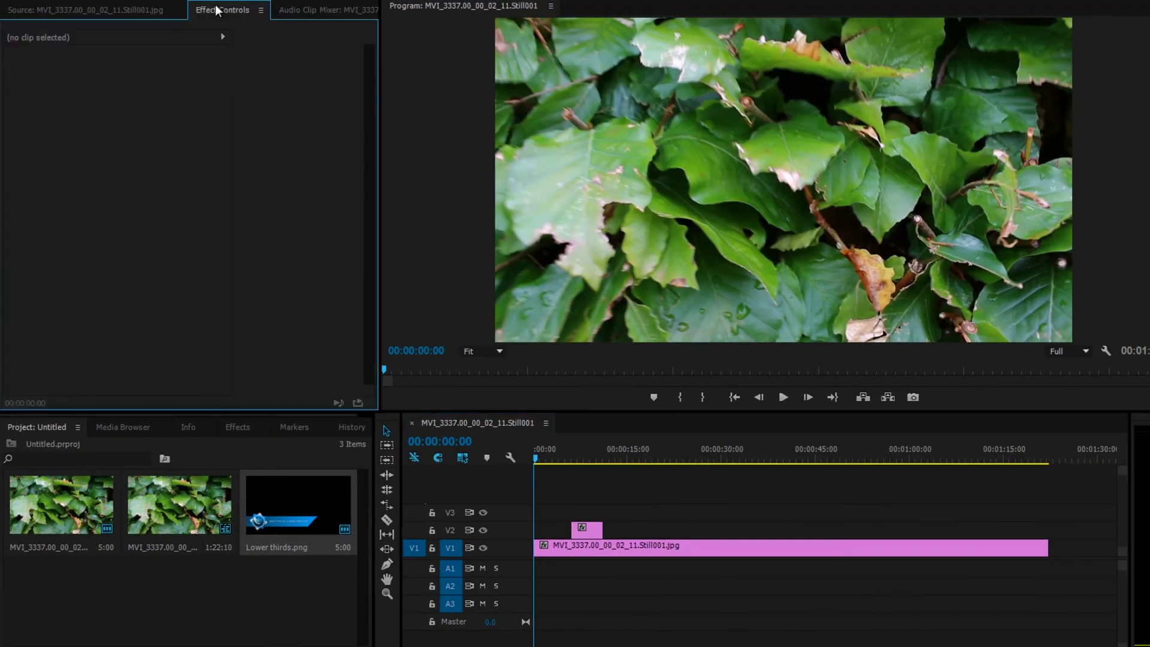
click(587, 529)
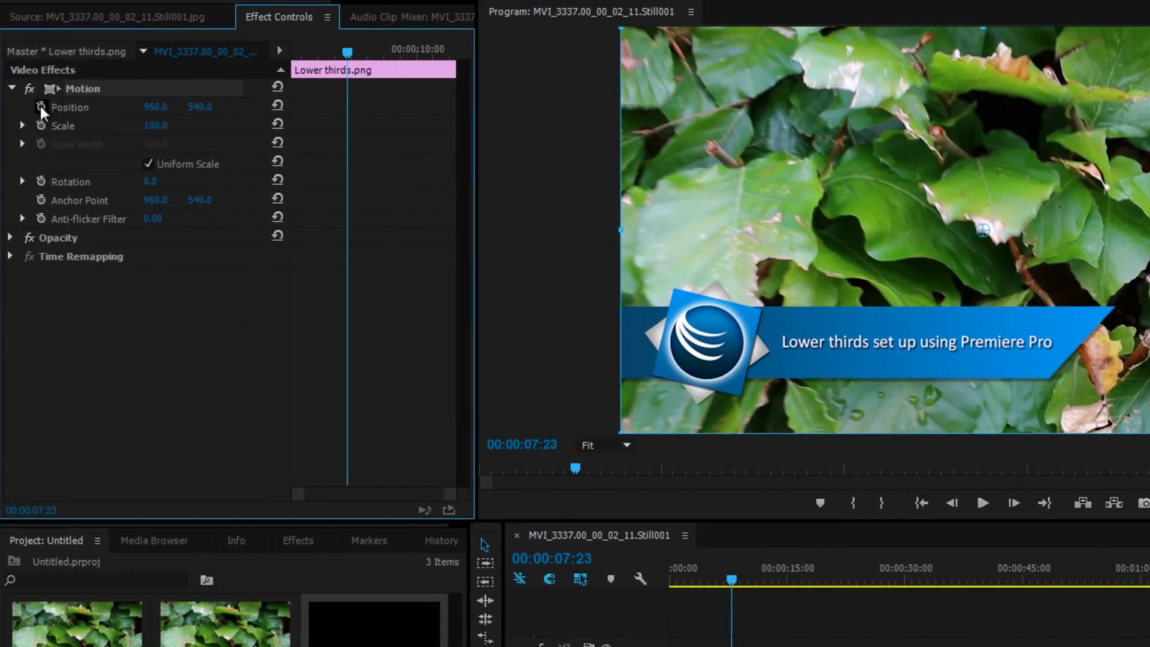
Animate Position so the banner starts off-screen left (X -453) at 00:00:06:05 and flies in
click(41, 107)
drag(350, 55, 288, 62)
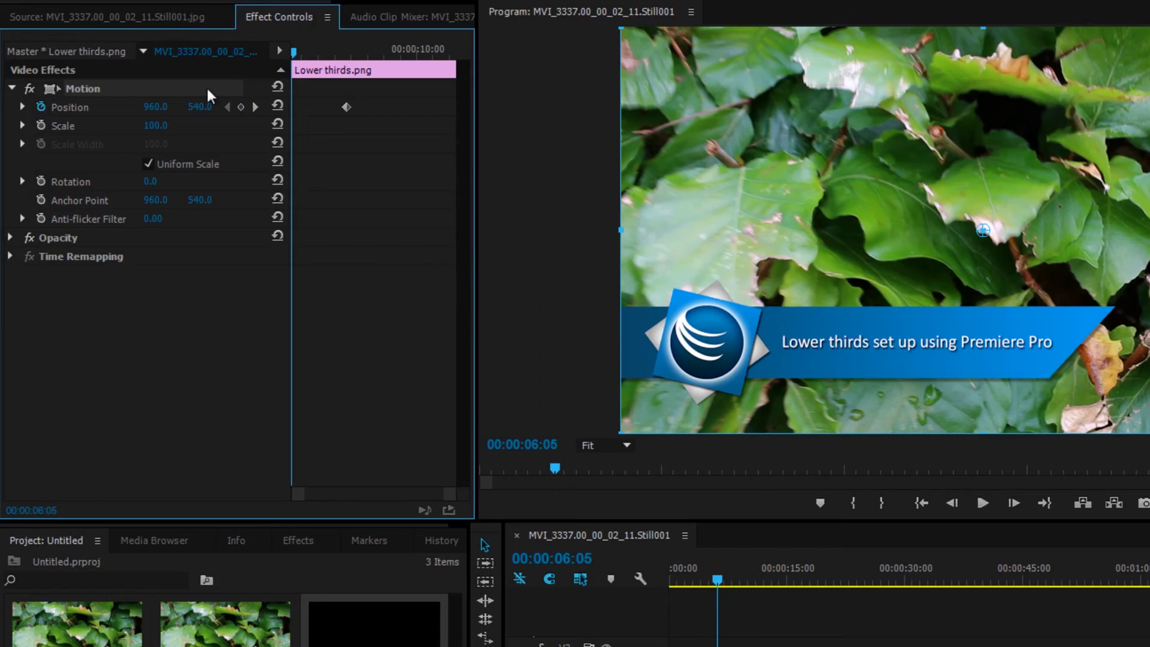
drag(163, 113, 136, 109)
key(space)
key(space)
Drop the banner off the bottom (Y 970) near the clip end, holding position until 00:00:09:15
drag(359, 51, 455, 53)
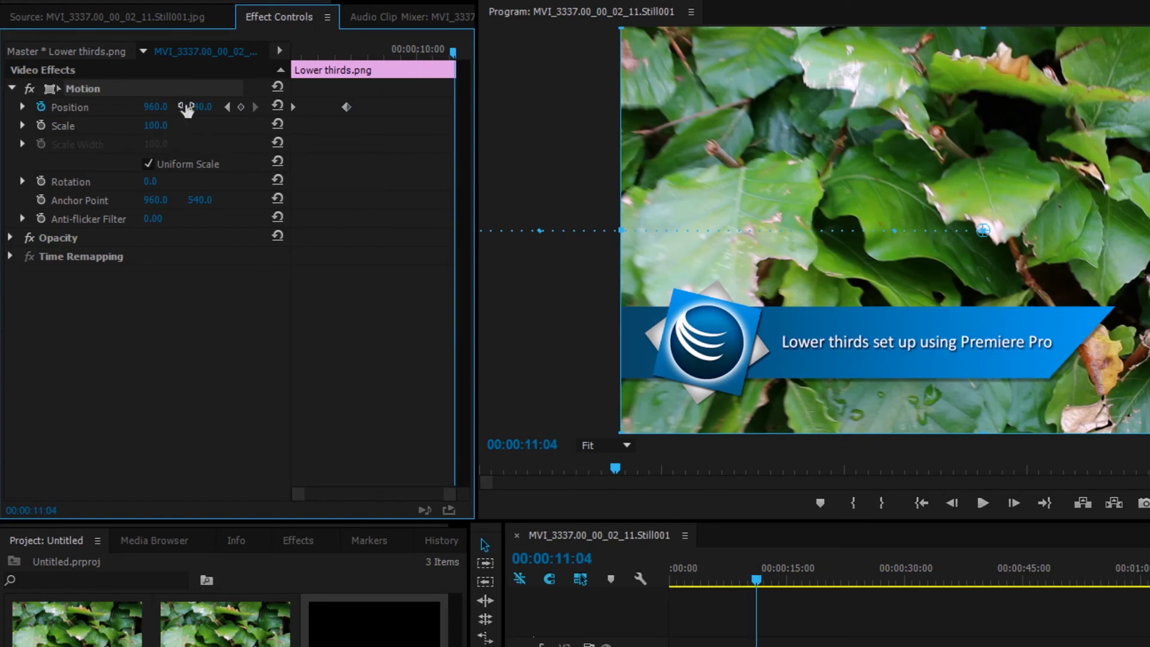
drag(205, 108, 767, 187)
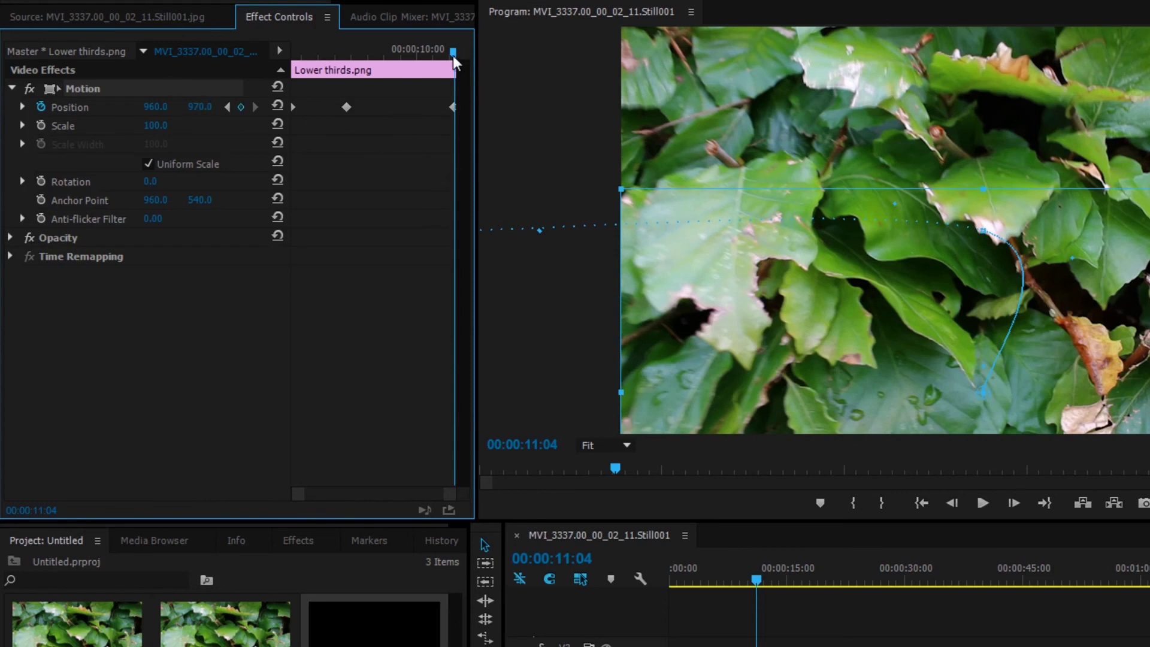
drag(454, 54, 403, 54)
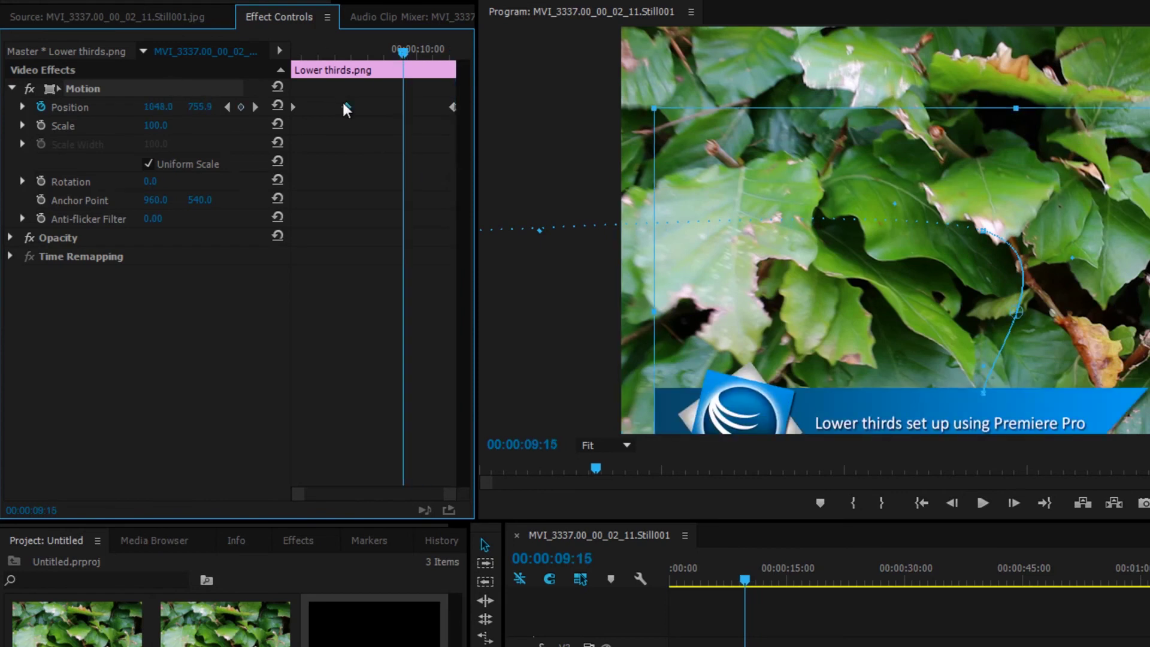
key(ctrl+v)
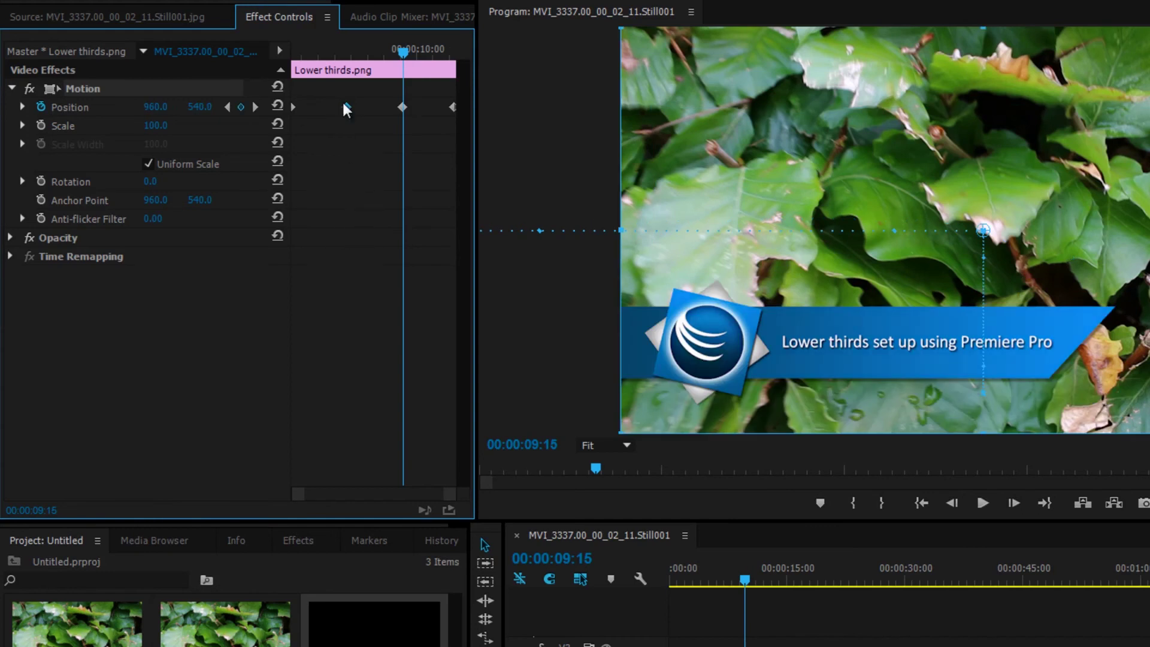
drag(342, 99, 278, 82)
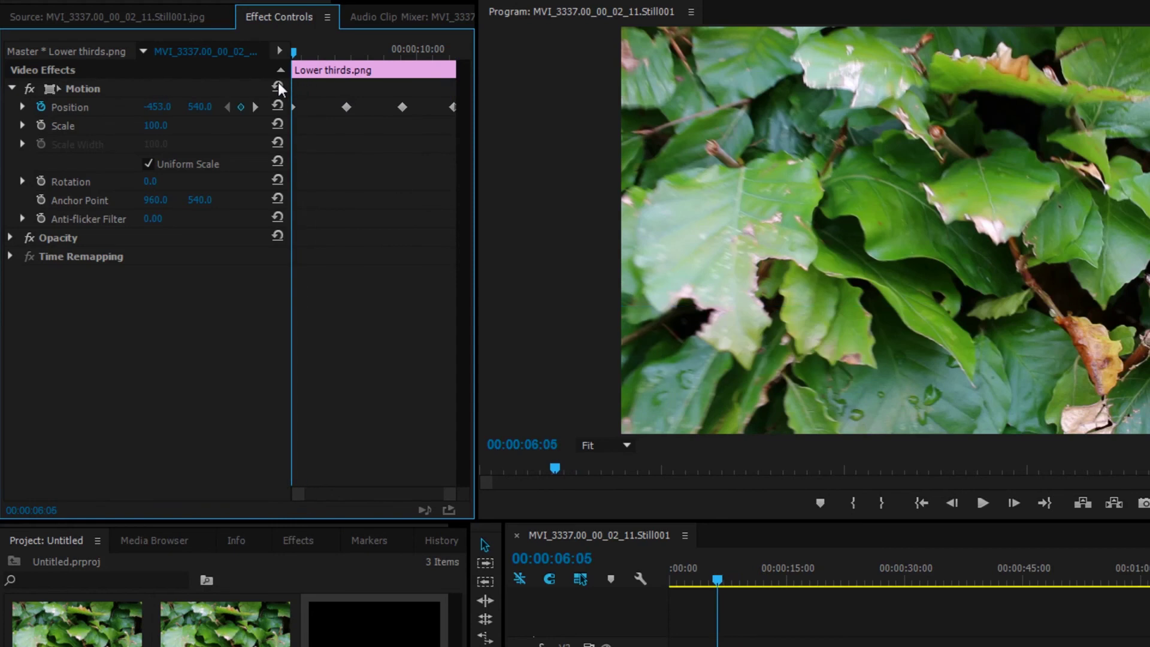
Keyframe Opacity at 0% at 00:00:06:05 and 100% at 00:00:07:22
click(11, 239)
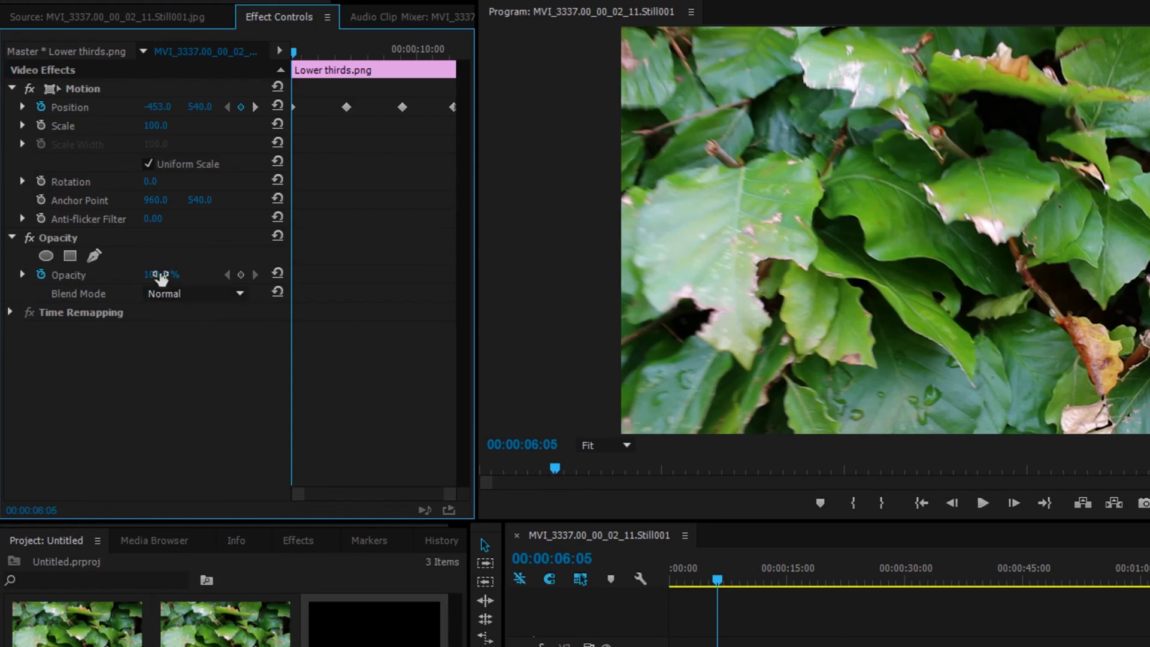
click(161, 276)
text(0)
key(Return)
drag(293, 57, 349, 70)
click(146, 275)
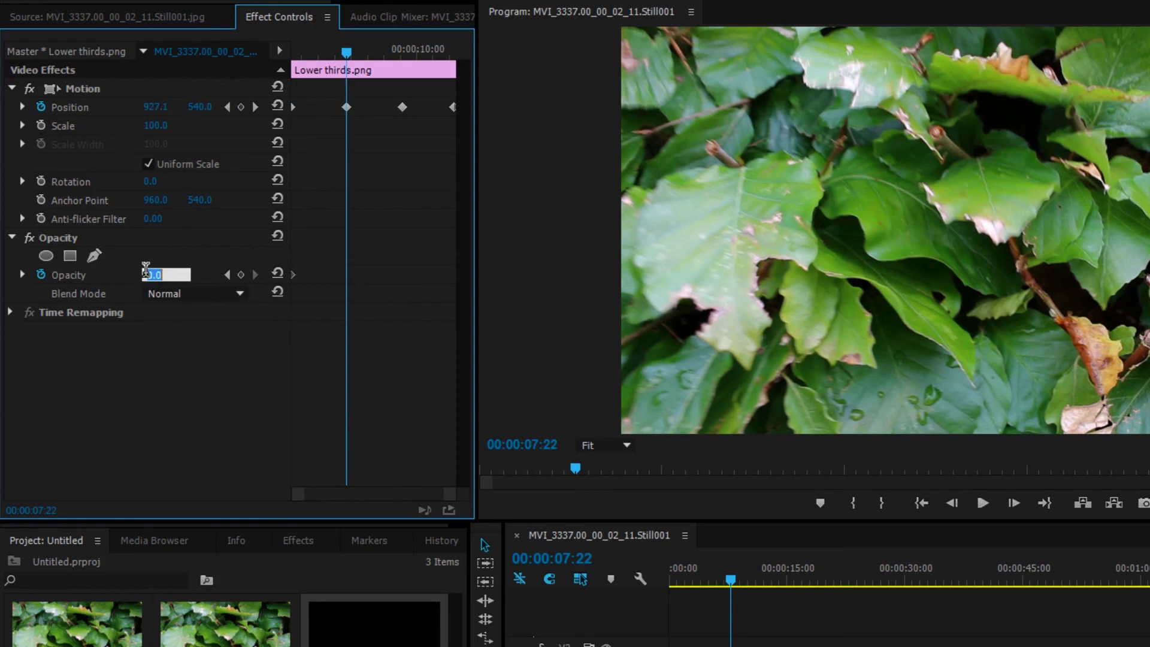
text(100)
key(Return)
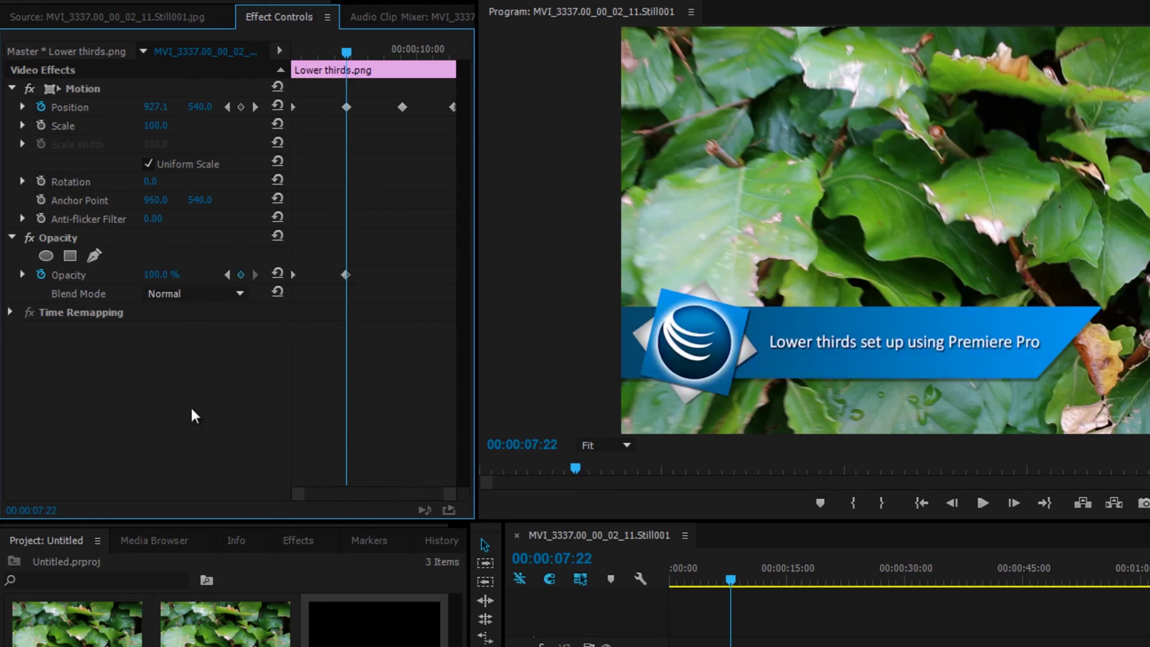
Hold Opacity at 100% until 00:00:09:13, then fade to 0% at 00:00:11:04
drag(347, 60, 404, 78)
click(346, 275)
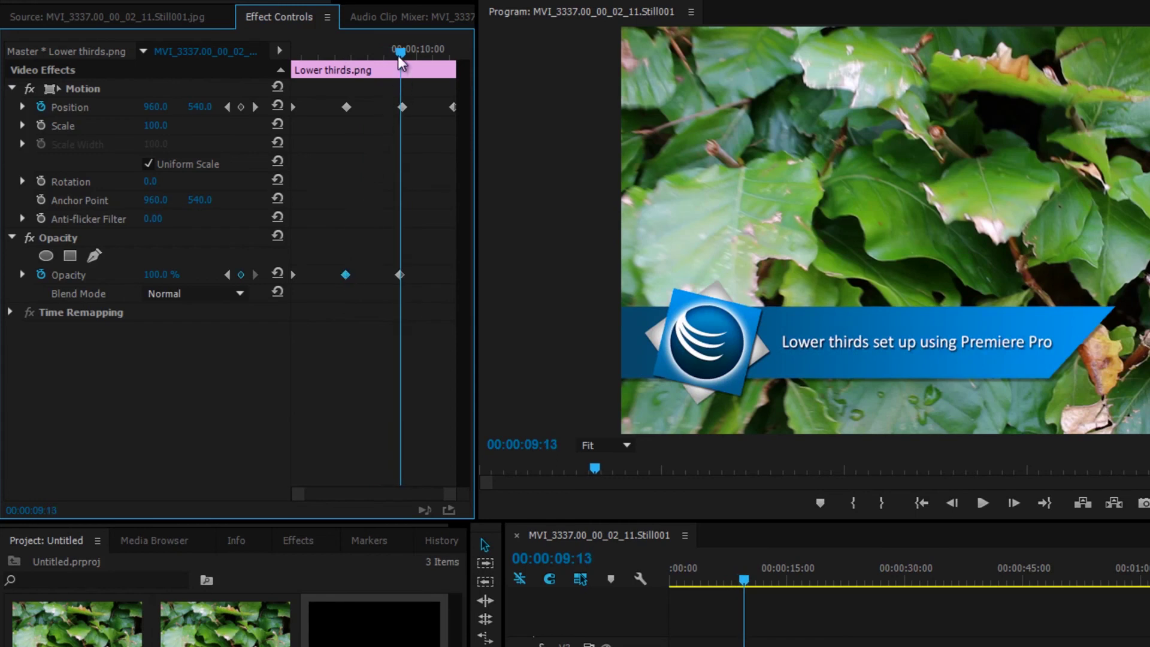
drag(400, 56, 455, 69)
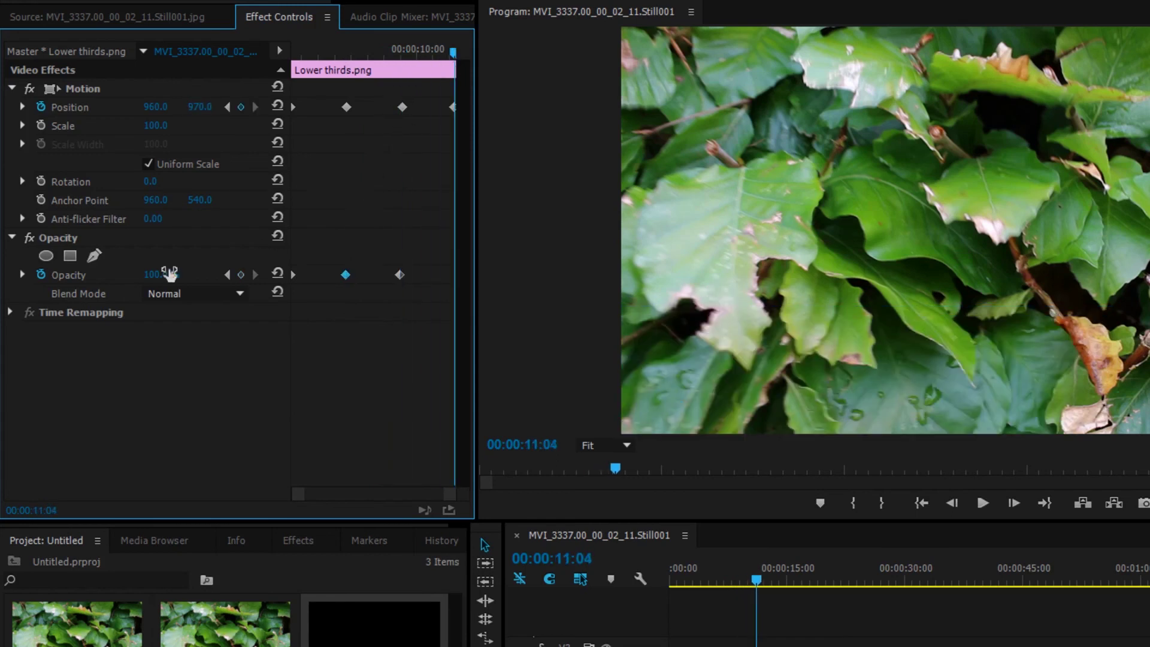
click(167, 274)
text(0)
key(Return)
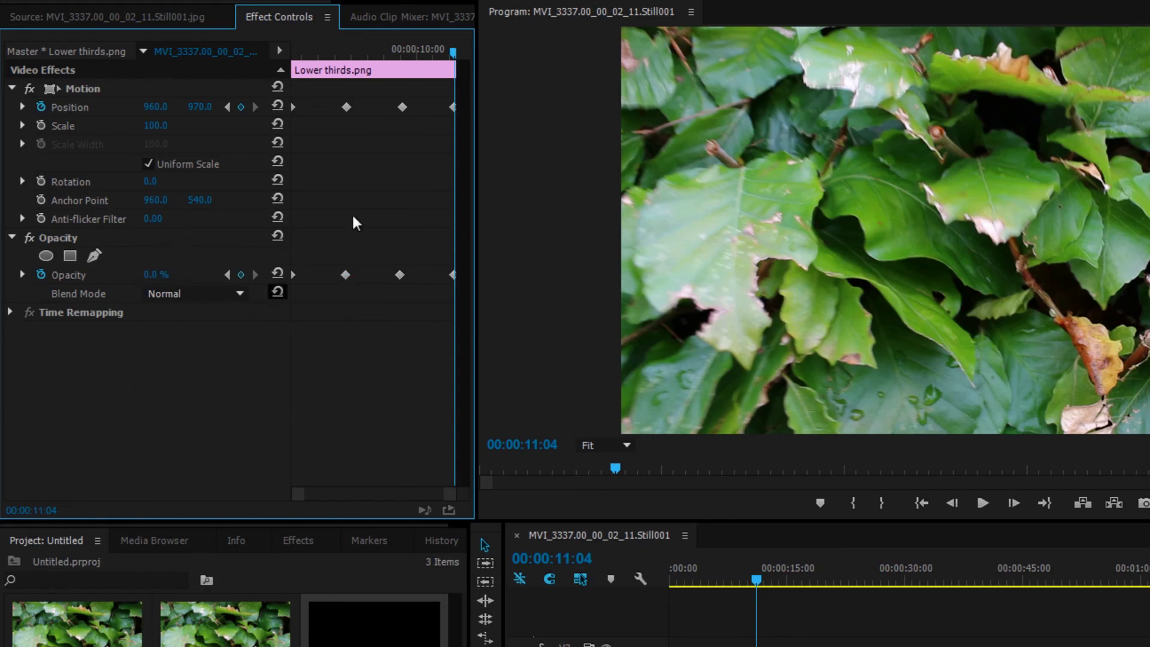
drag(454, 60, 290, 57)
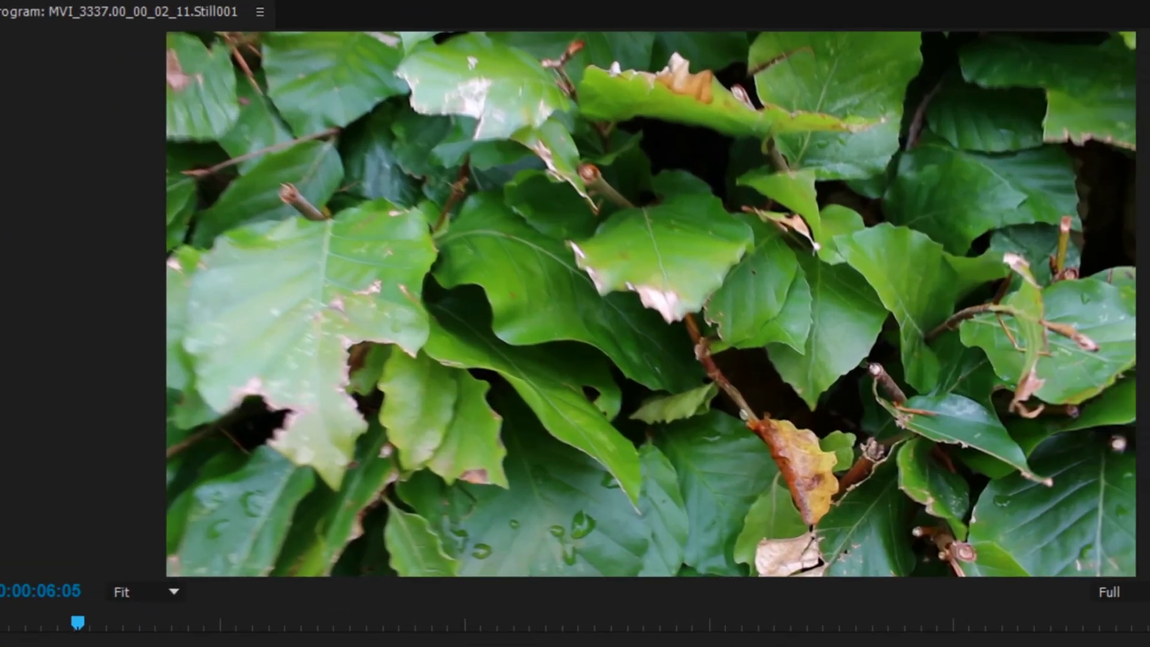
key(space)
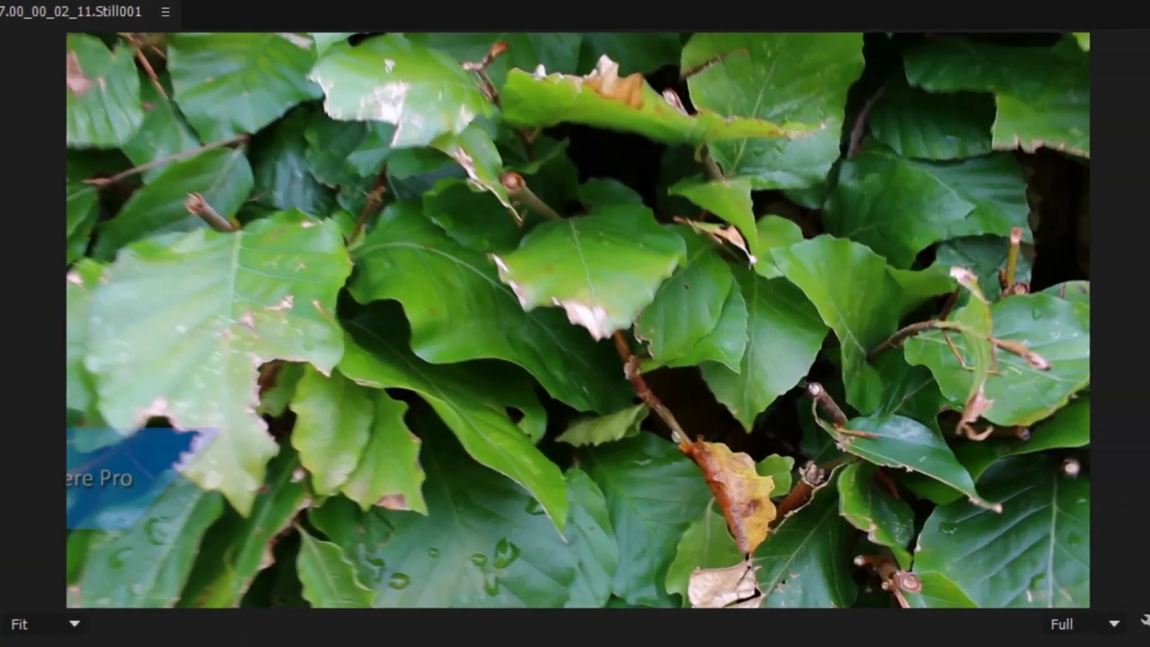